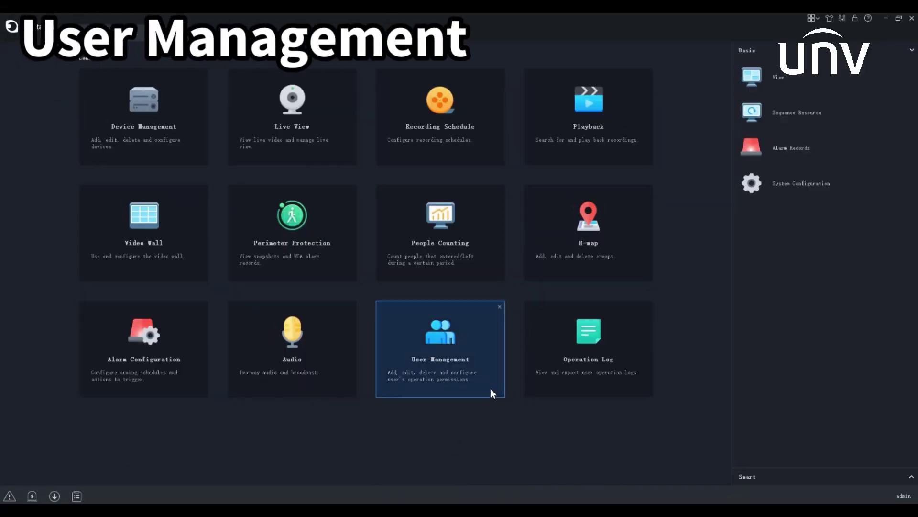
Start a new Administrator user without Live View, PTZ Control, Snapshot or Local Recording, granting the IPC camera.
left_click(491, 389)
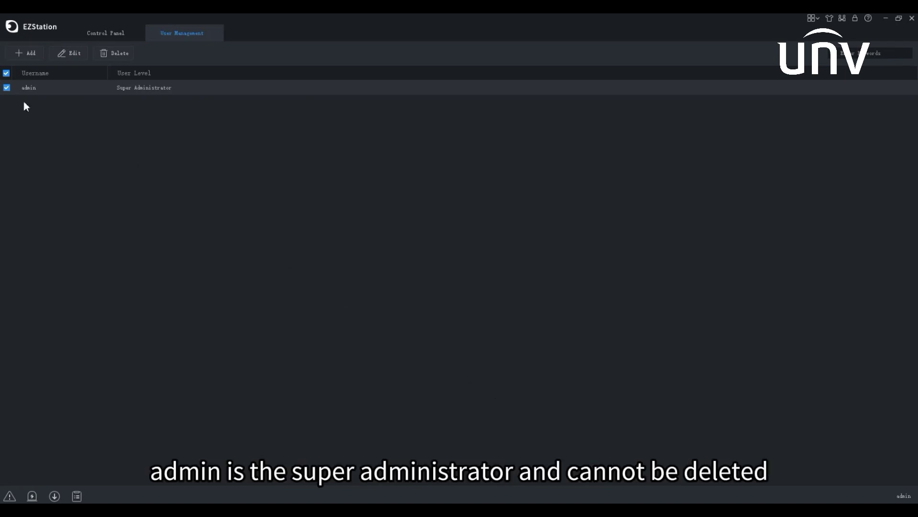
left_click(30, 56)
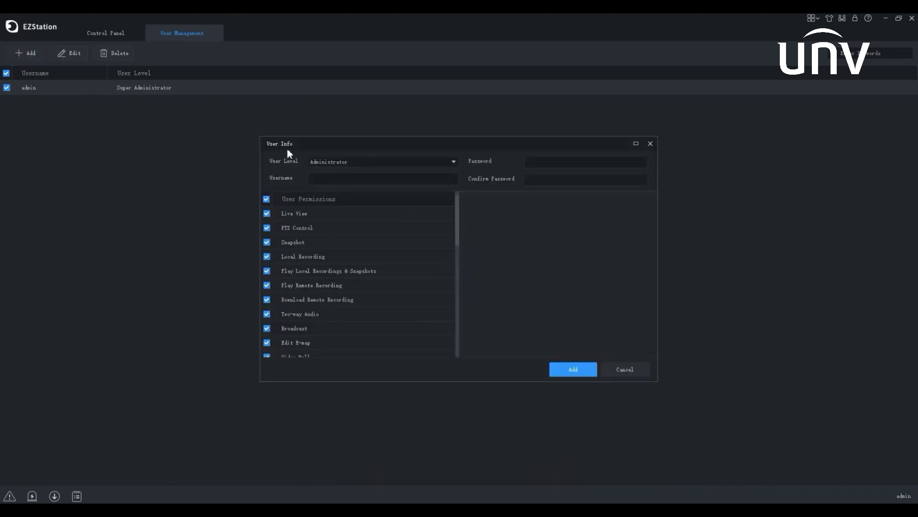
left_click(355, 162)
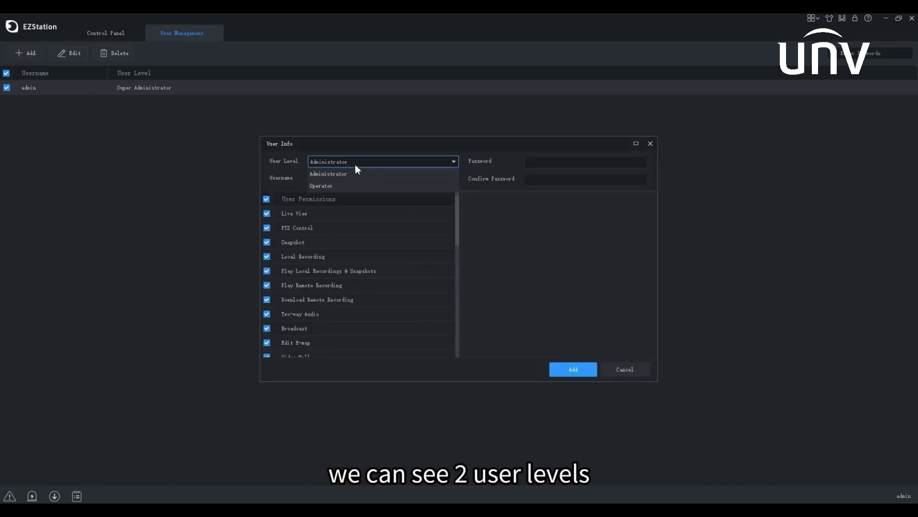
left_click(356, 173)
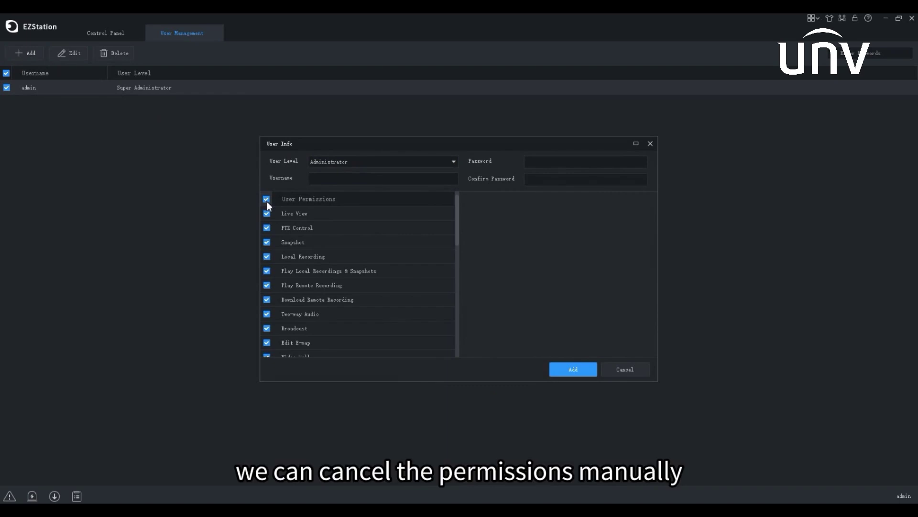
left_click(267, 213)
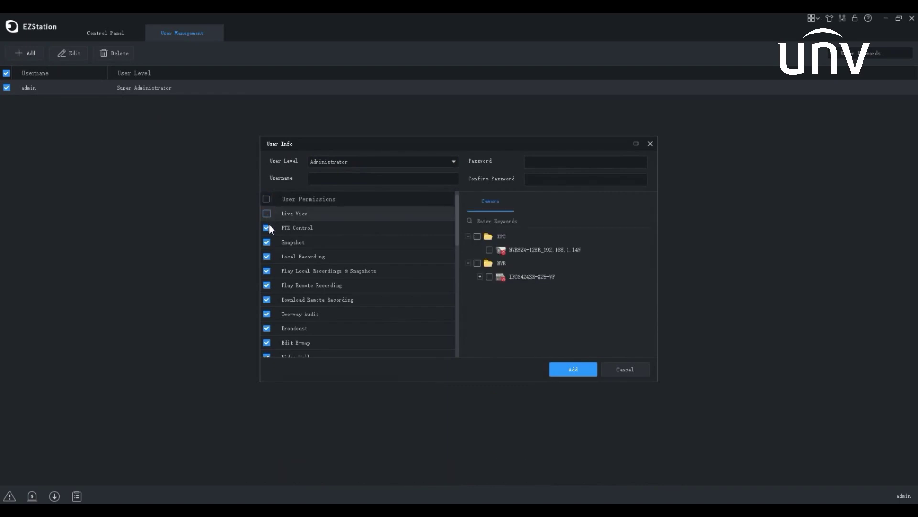
left_click(268, 228)
left_click(267, 242)
left_click(268, 257)
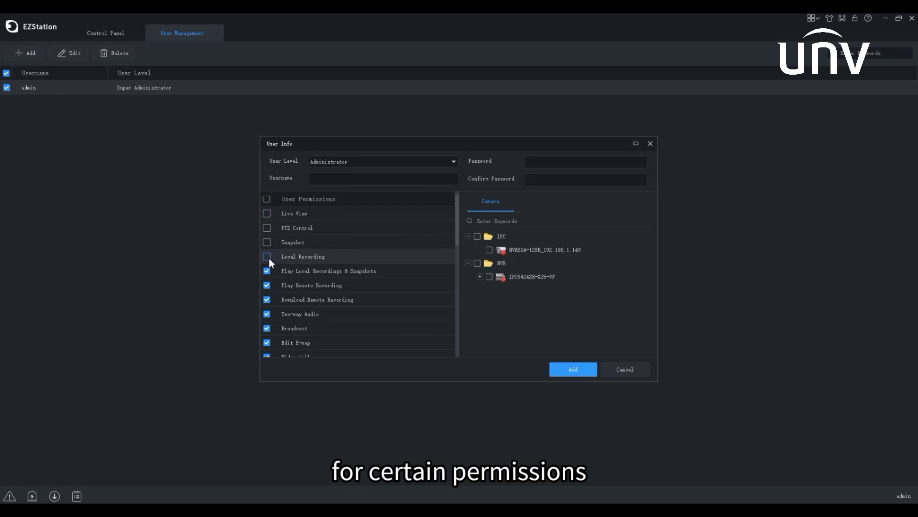
left_click(489, 250)
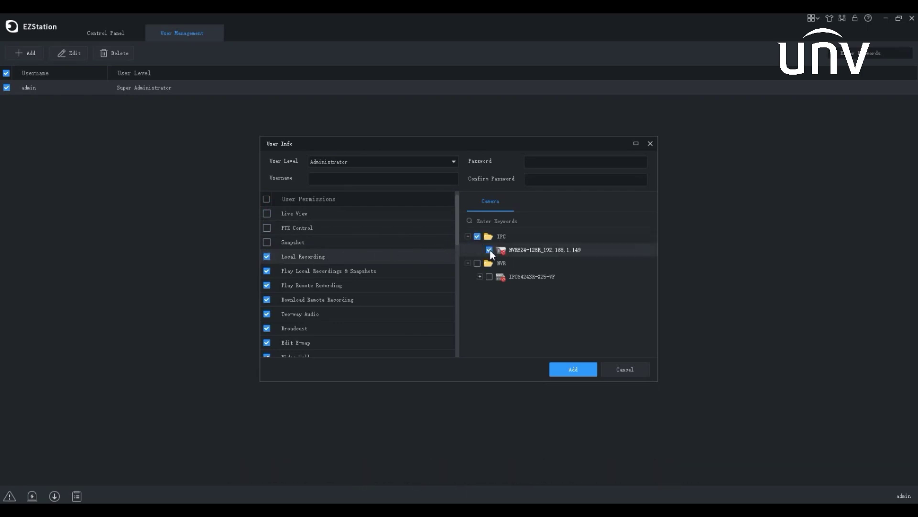
Enter username 'test', set and confirm its password, and create the user.
left_click(419, 181)
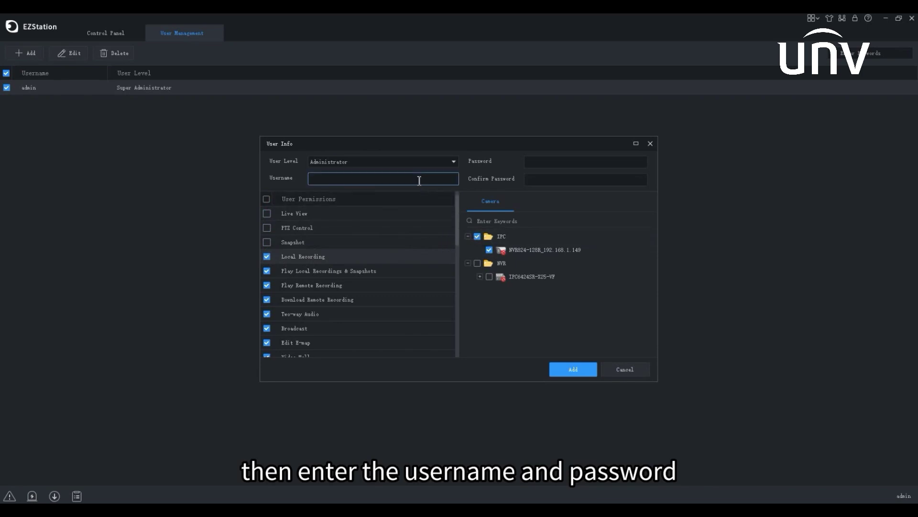
type("test")
left_click(529, 162)
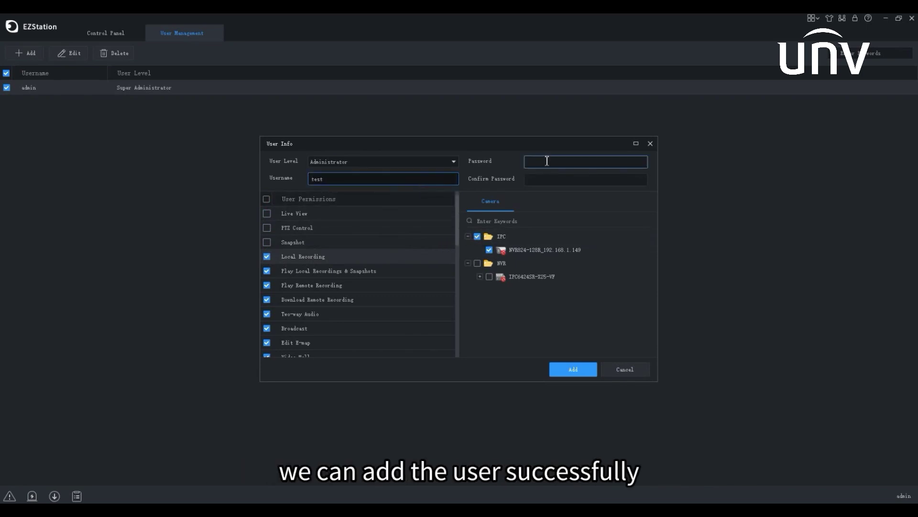
type("123456")
left_click(545, 179)
type("123456")
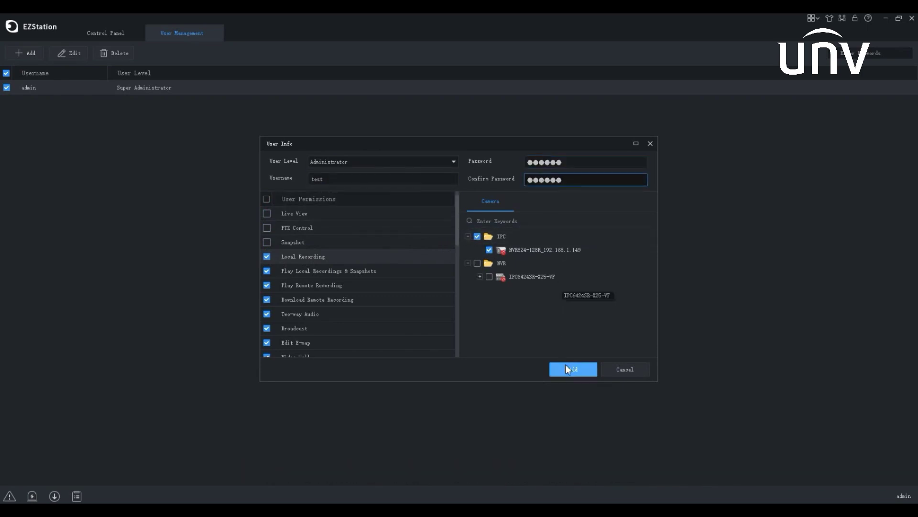
left_click(572, 369)
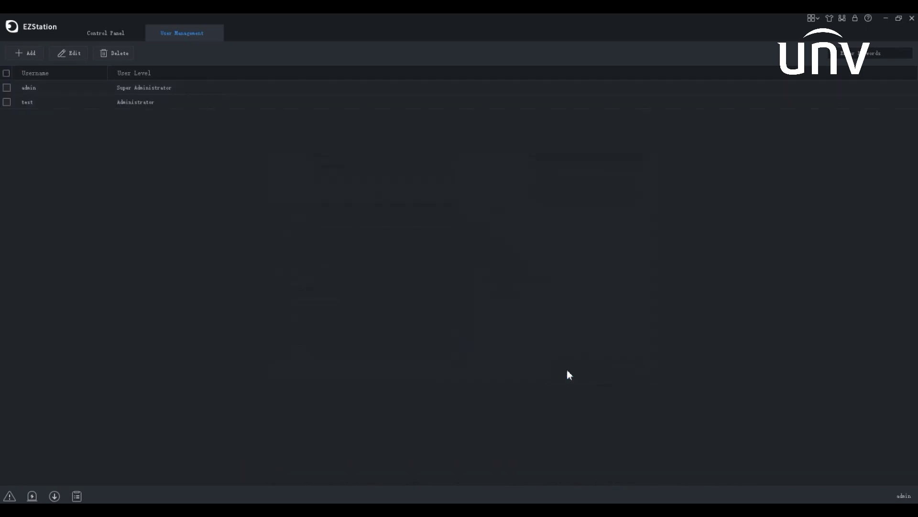
Draft an Operator user with Live View, PTZ Control and Snapshot, then cancel it.
left_click(34, 54)
left_click(342, 165)
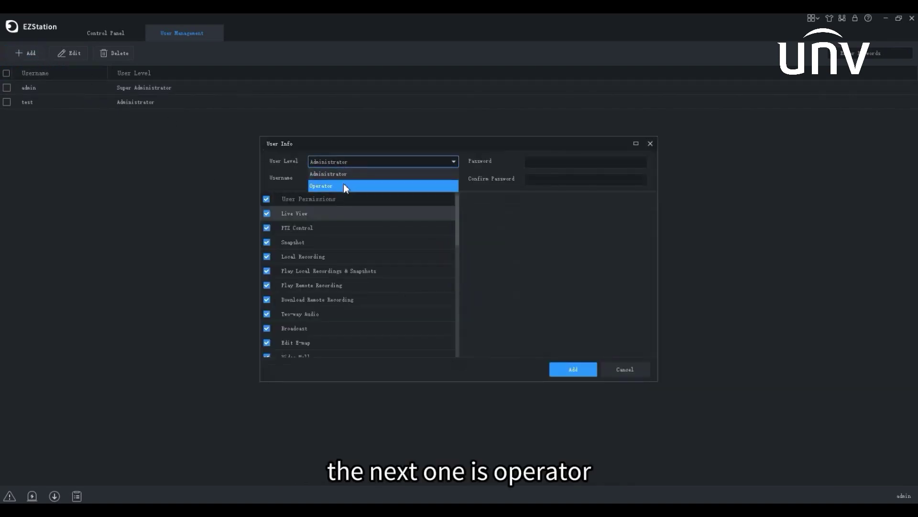
left_click(344, 185)
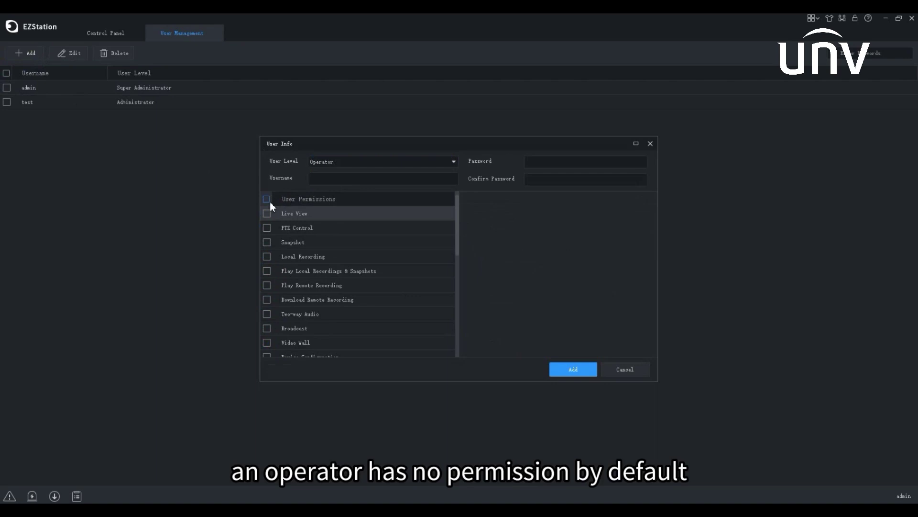
left_click(267, 213)
left_click(267, 227)
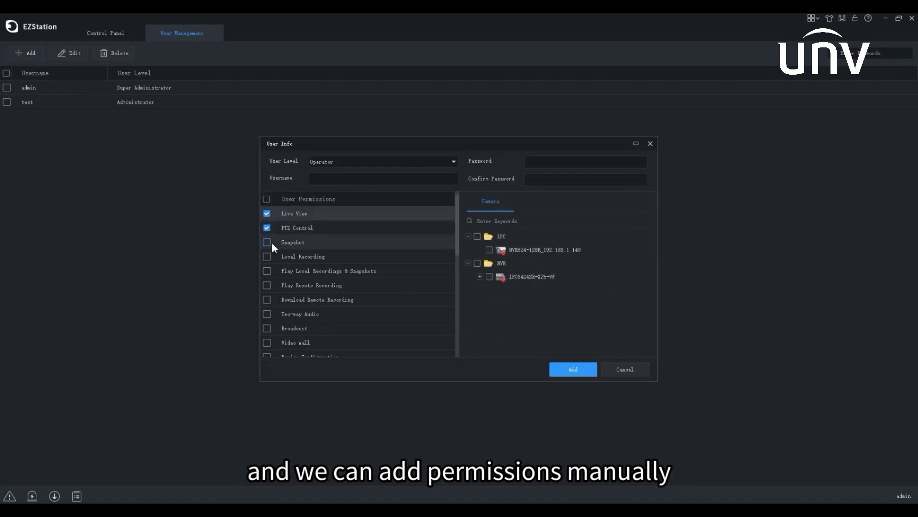
left_click(267, 243)
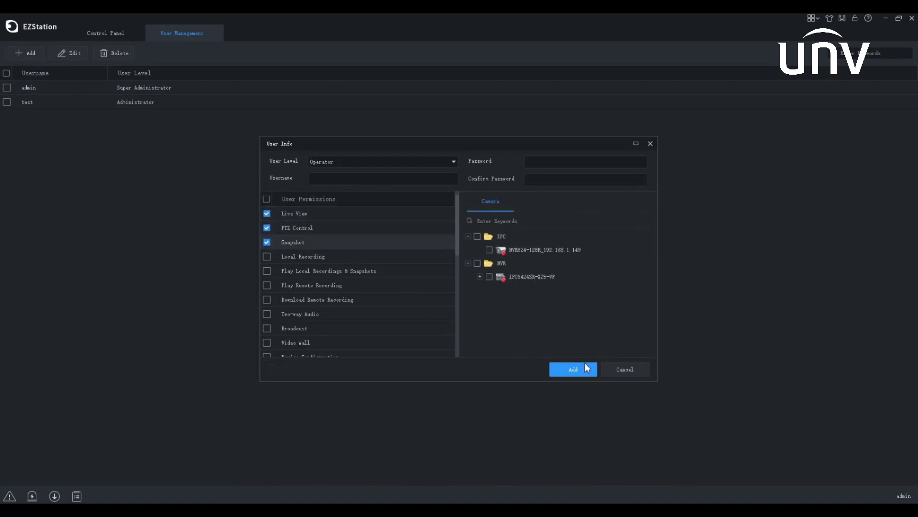
left_click(617, 374)
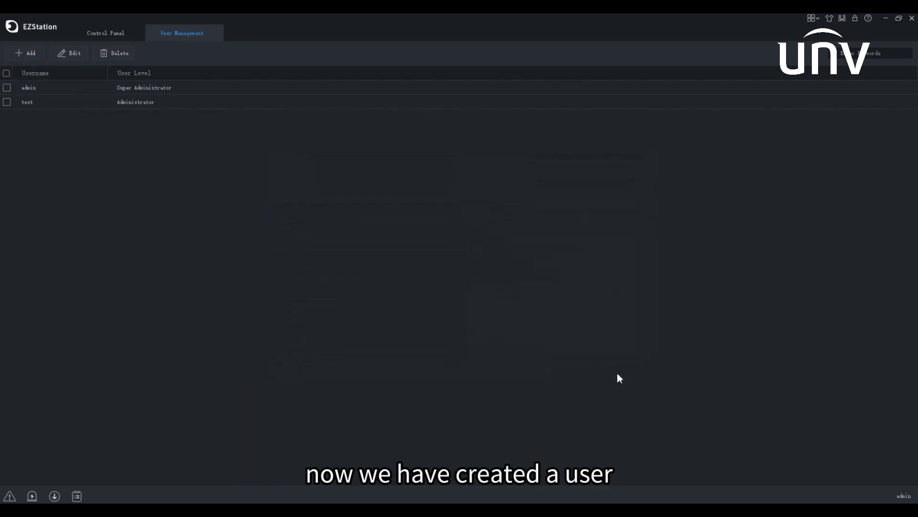
Review the test user's details, then delete the test user.
double_click(144, 105)
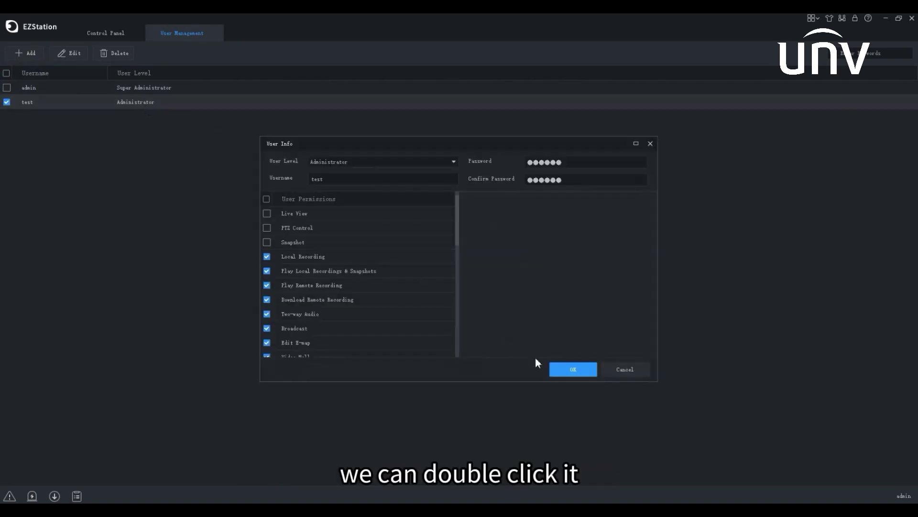
left_click(565, 369)
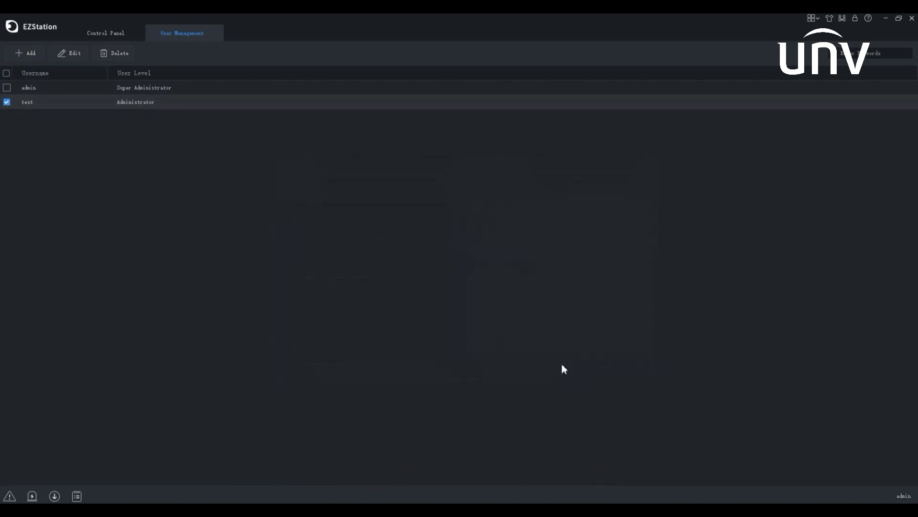
left_click(7, 102)
left_click(68, 54)
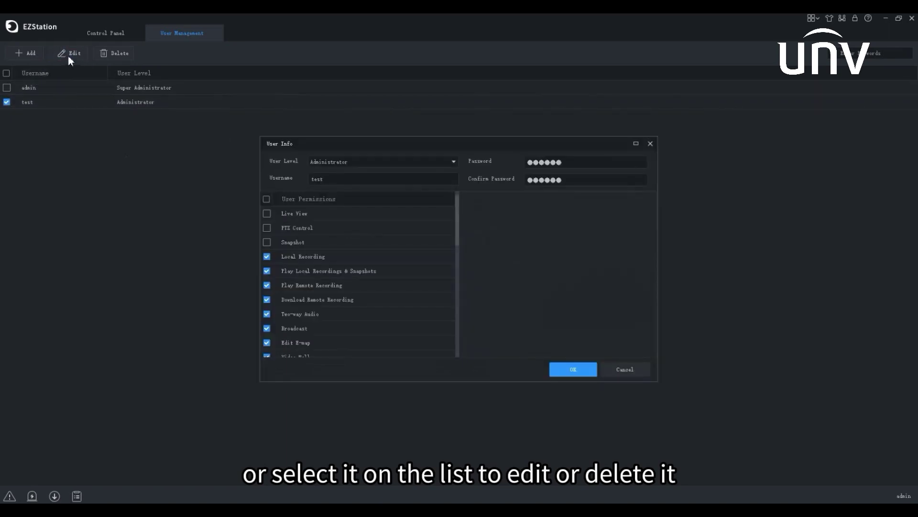
left_click(650, 144)
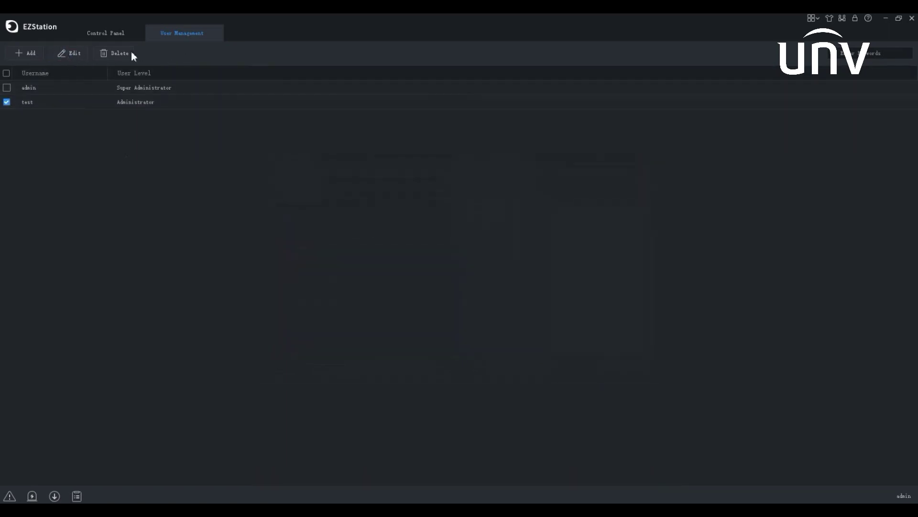
left_click(118, 54)
left_click(462, 289)
Close User Management and open the Operation Log from the Control Panel.
left_click(214, 33)
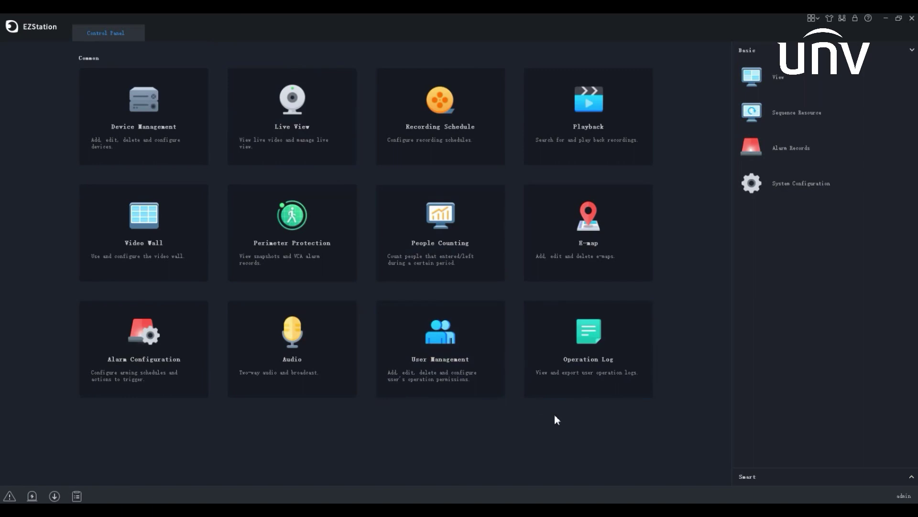
left_click(560, 379)
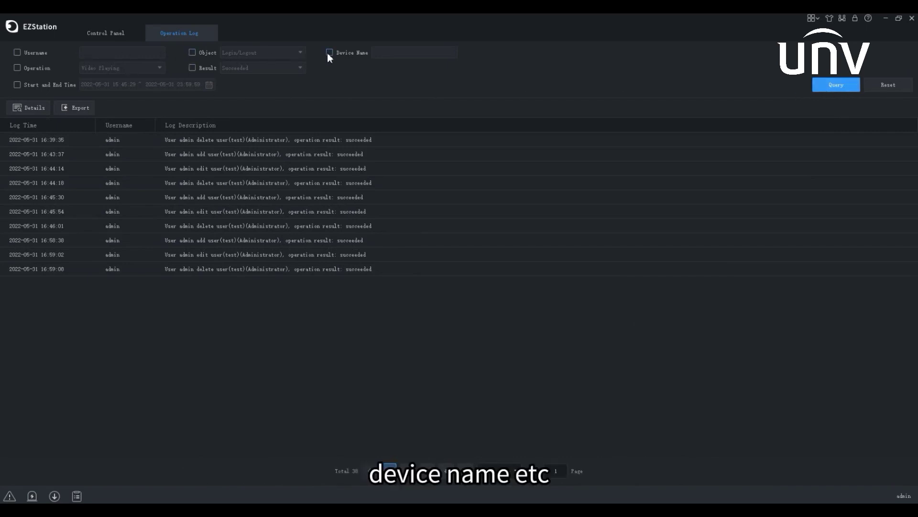
Query the operation log for Login/Logout entries only.
left_click(192, 52)
left_click(252, 54)
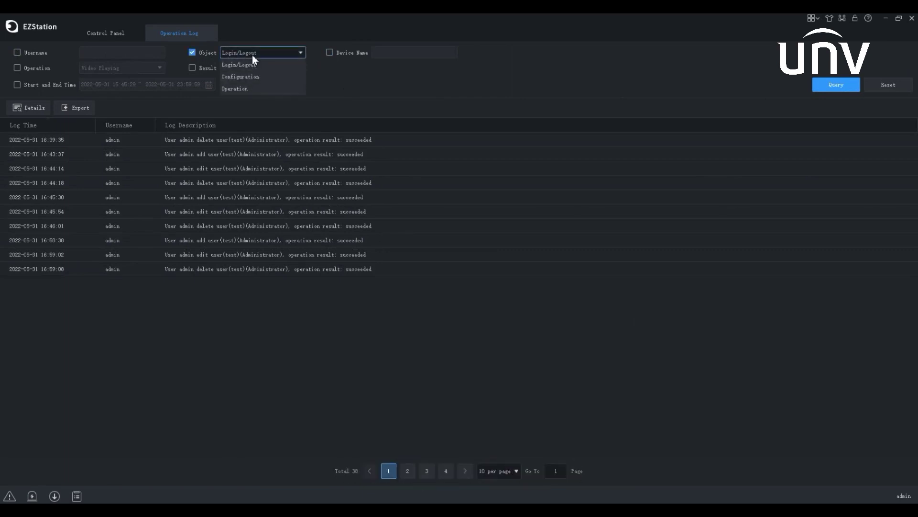
left_click(252, 61)
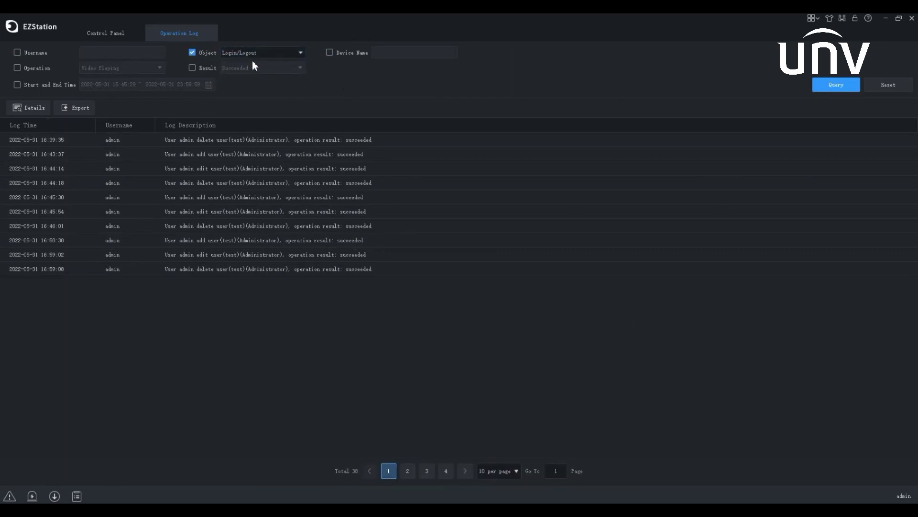
left_click(836, 86)
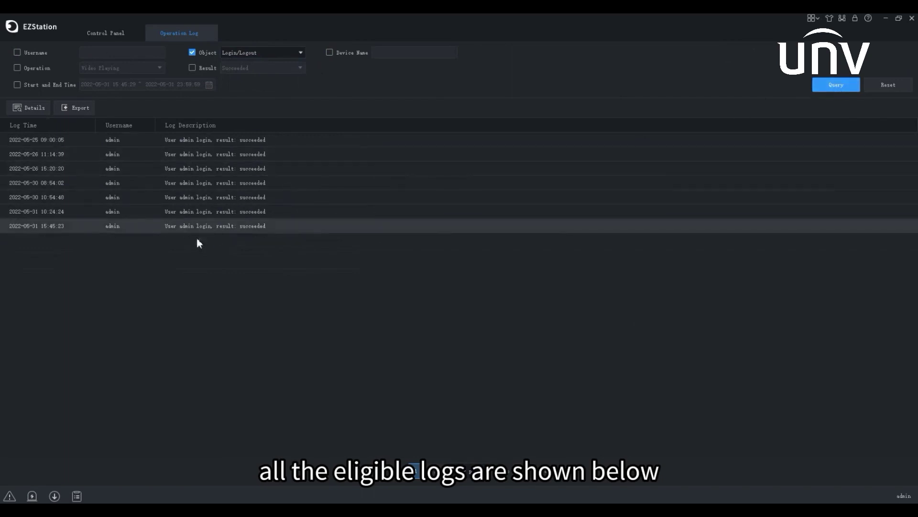
Sort by Log Time, show 20 records per page, and reset the filters.
left_click(45, 128)
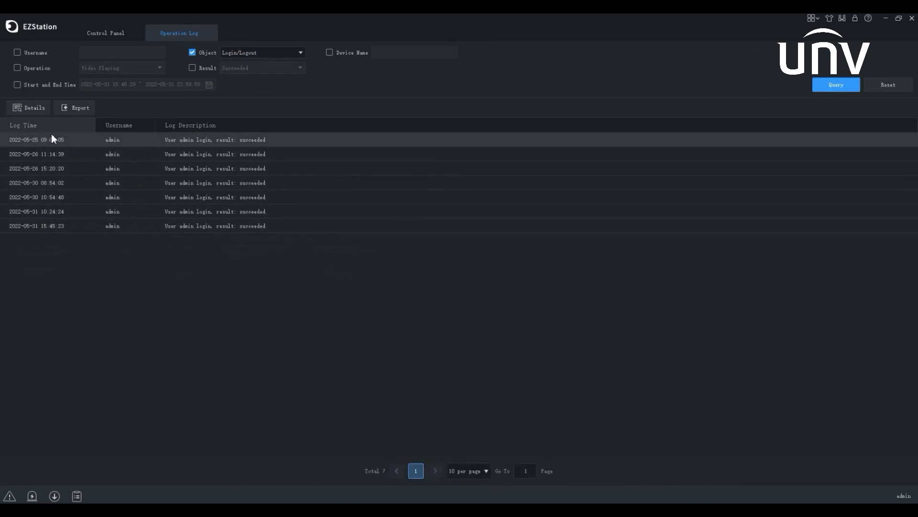
left_click(468, 471)
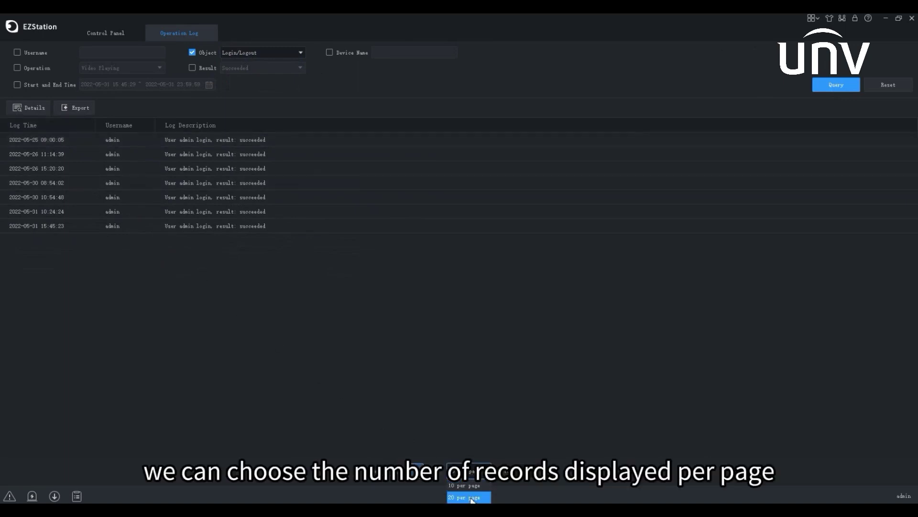
left_click(472, 498)
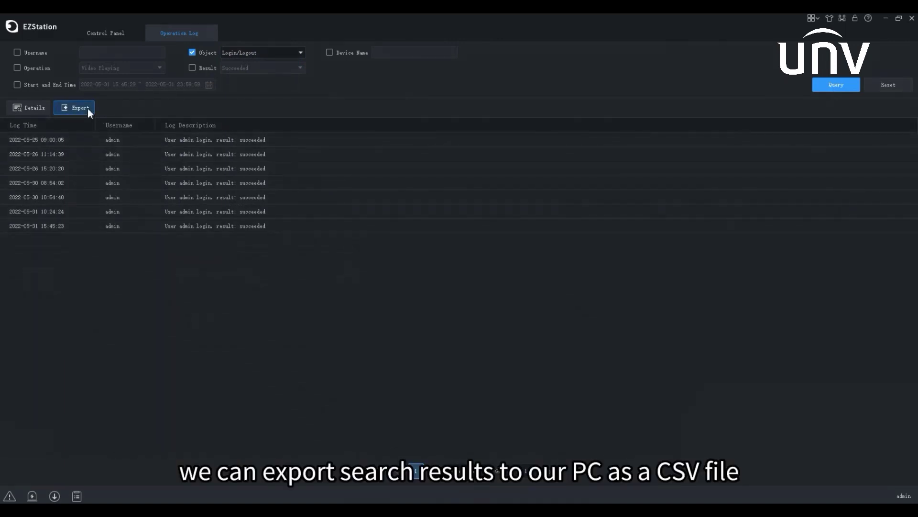
left_click(885, 87)
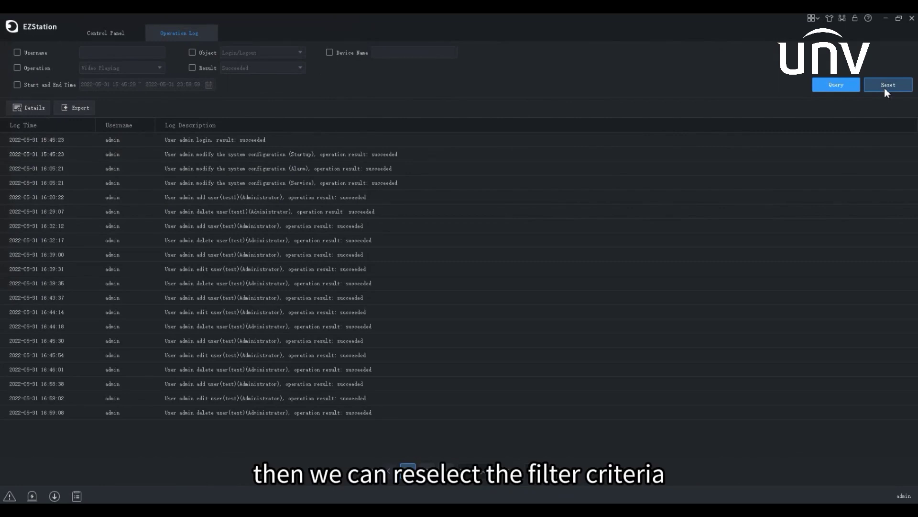
left_click(848, 87)
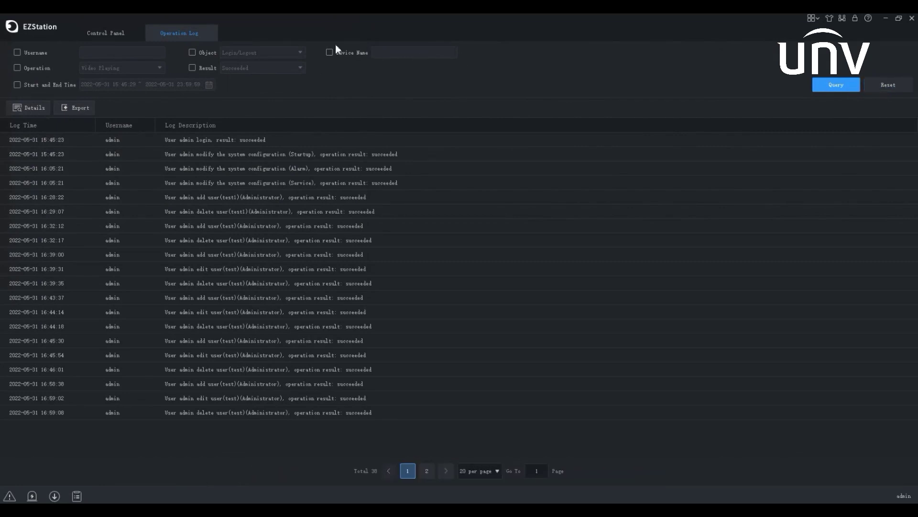
Close the Operation Log and open System Configuration from the Control Panel sidebar.
left_click(208, 33)
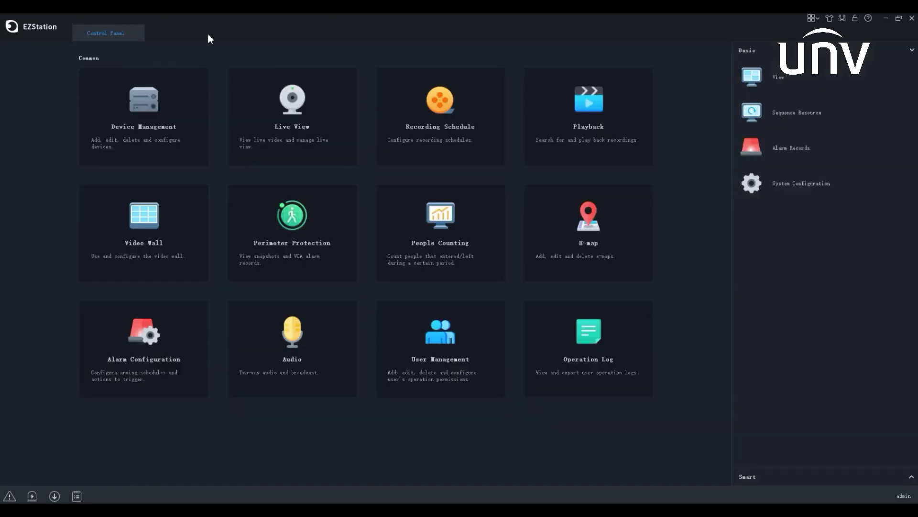
left_click(769, 194)
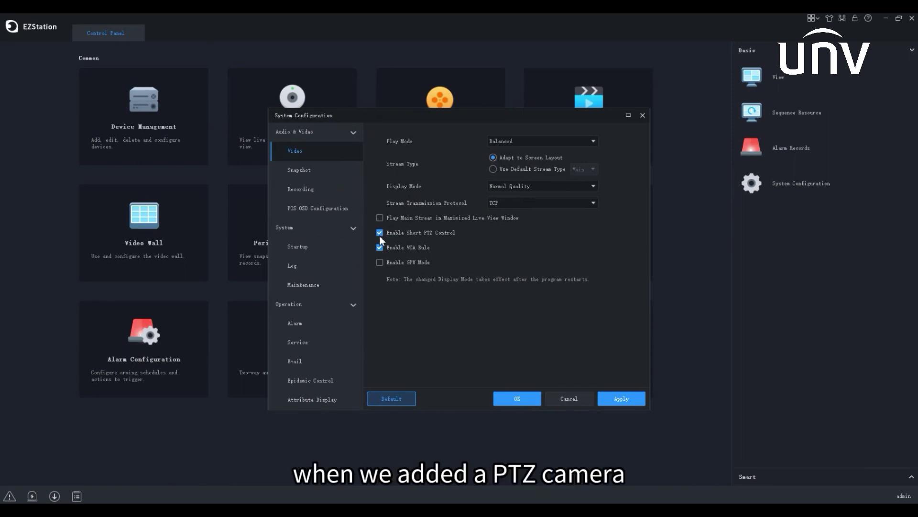
Browse the Snapshot, Recording, POS OSD, Startup and Log pages, ending on Maintenance.
left_click(343, 177)
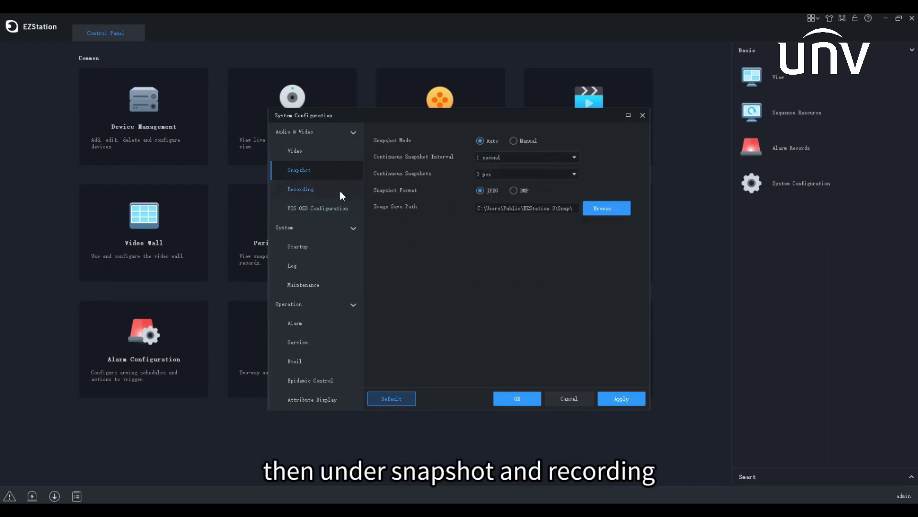
left_click(340, 191)
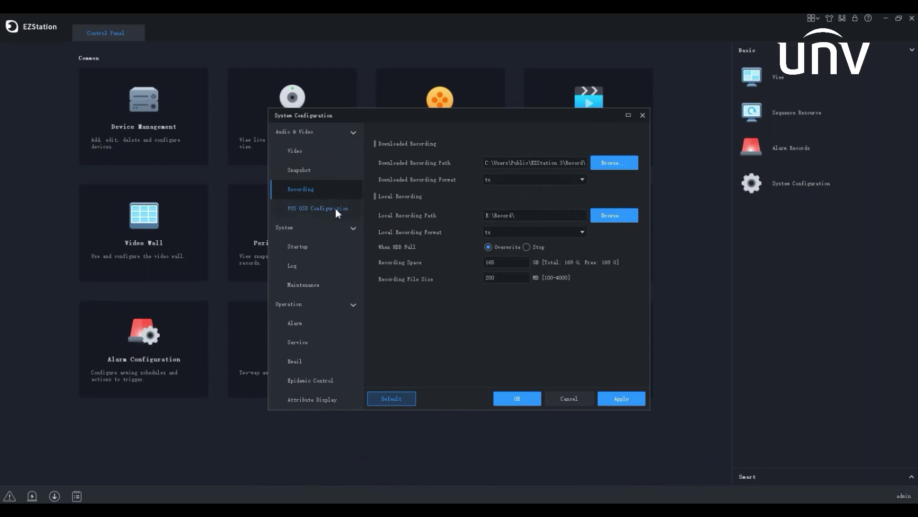
left_click(335, 208)
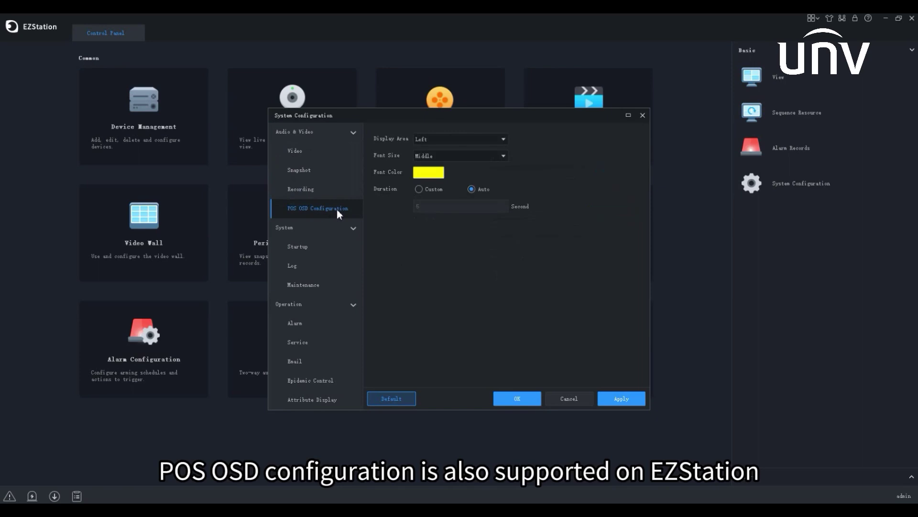
left_click(329, 247)
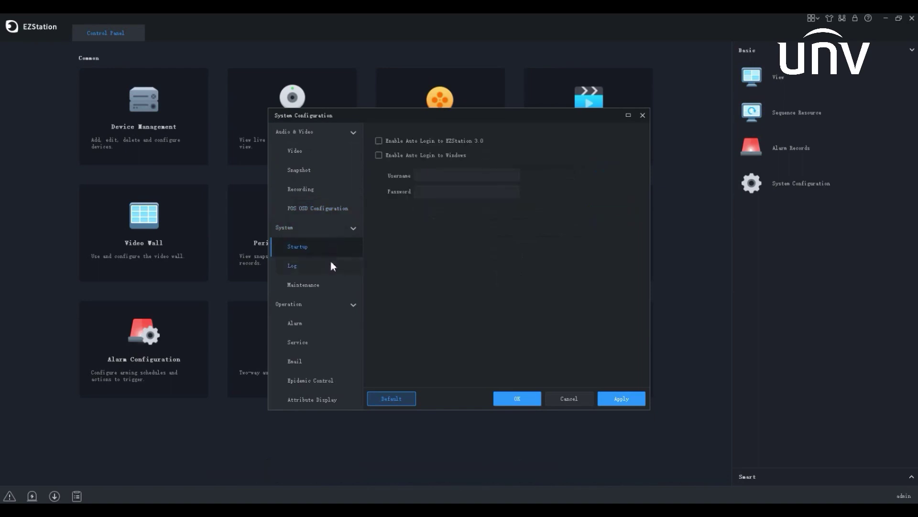
left_click(331, 266)
left_click(334, 285)
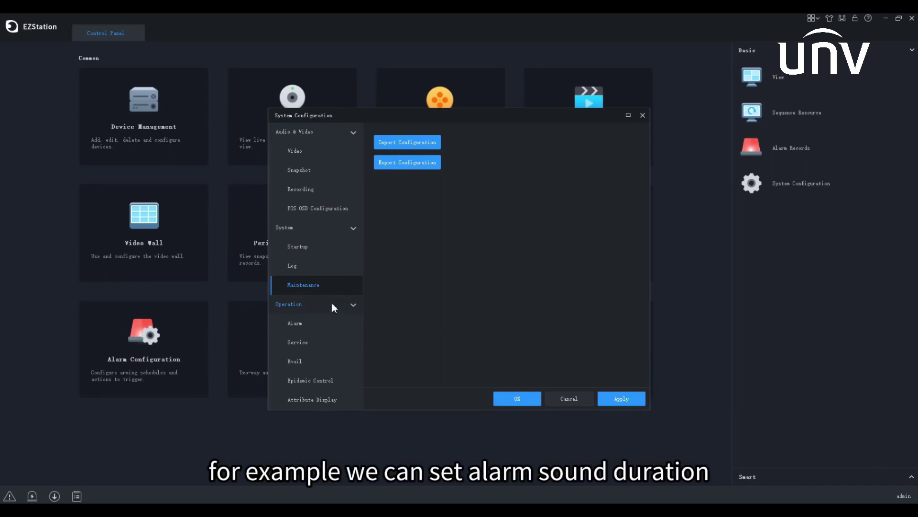
Change the alarm sound's Stop Playback After time from 10 to 5 seconds.
left_click(331, 326)
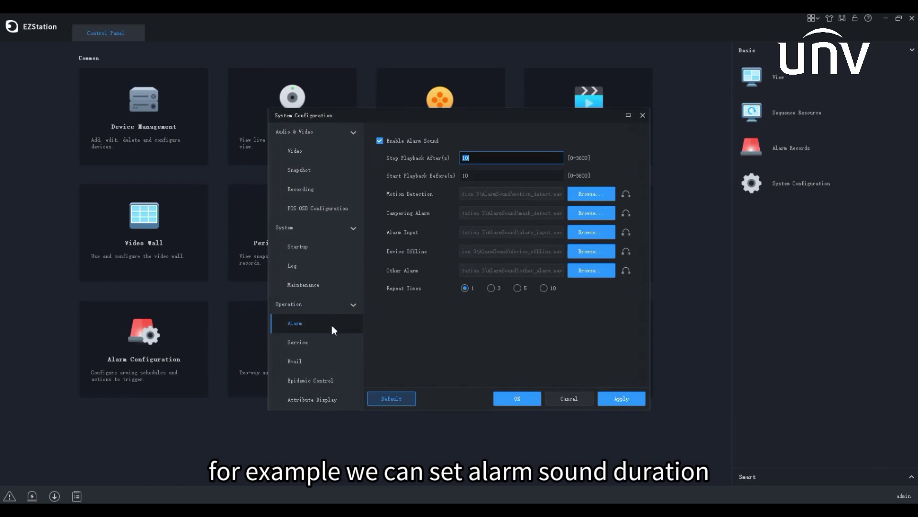
left_click(588, 200)
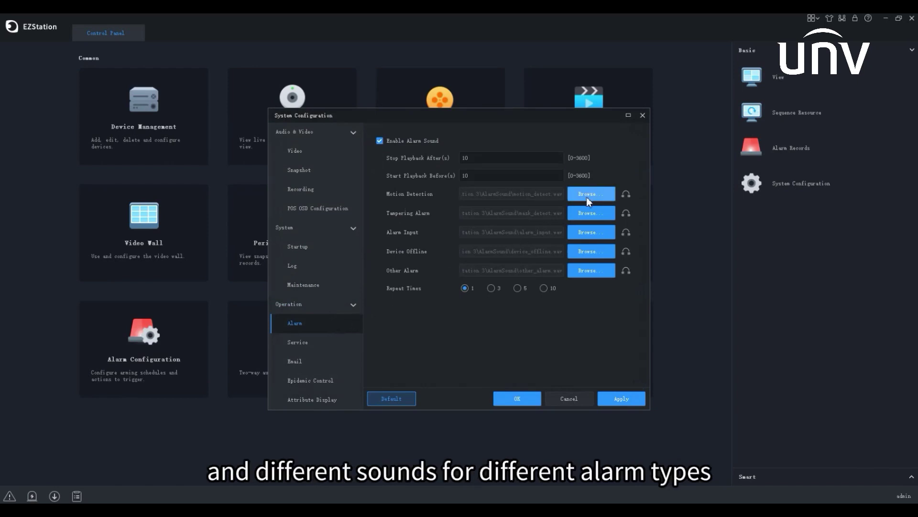
left_click(527, 165)
key("BackSpace")
key("BackSpace")
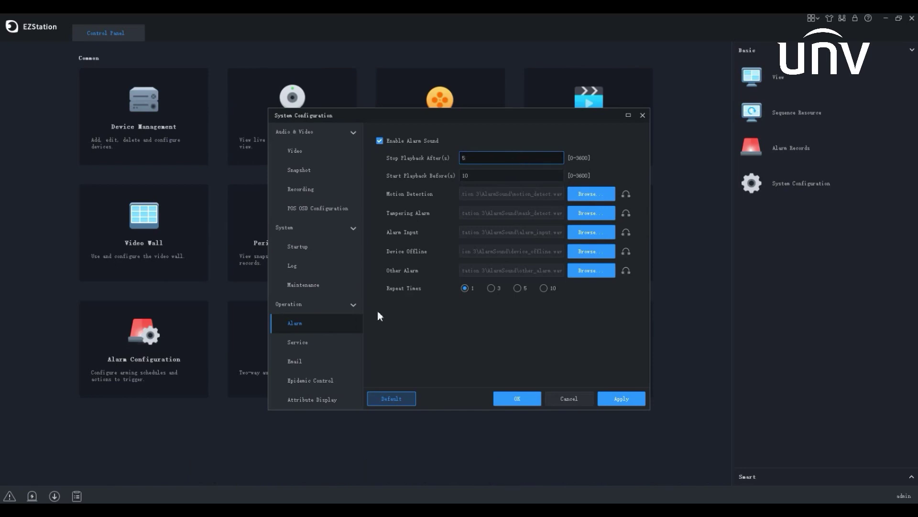
left_click(337, 337)
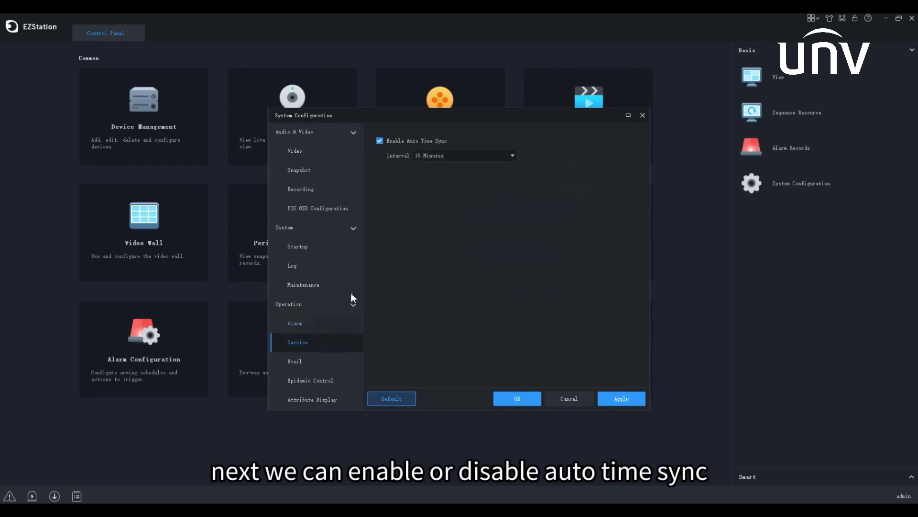
Re-enable Auto Time Sync, confirm PC time sync, and set the interval to 30 Minutes.
left_click(381, 141)
left_click(382, 141)
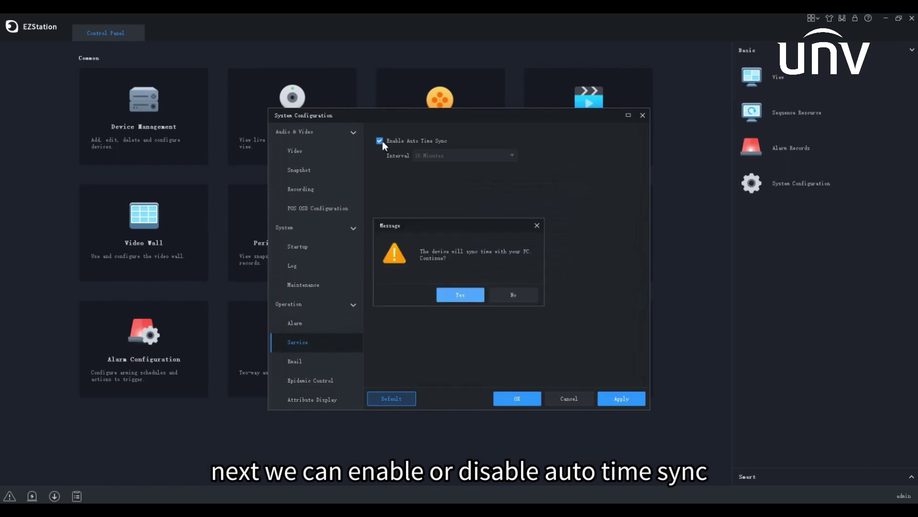
left_click(460, 294)
left_click(486, 157)
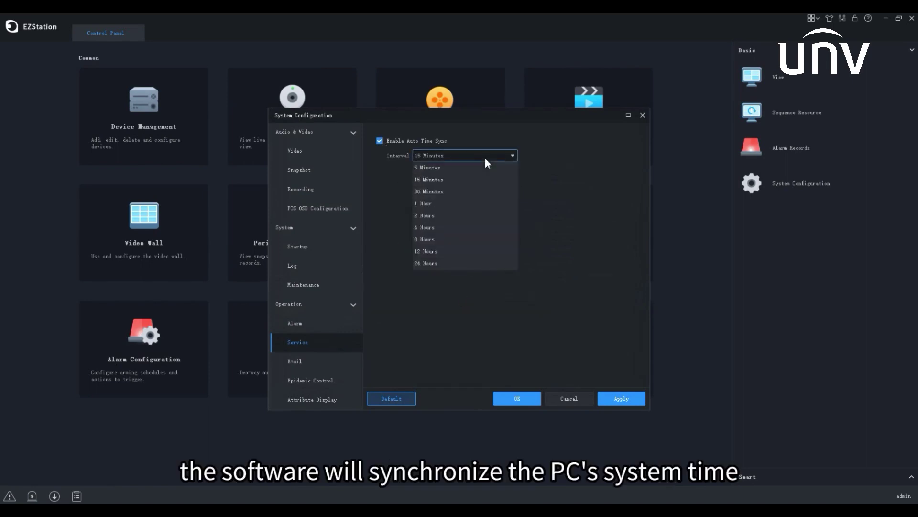
left_click(472, 188)
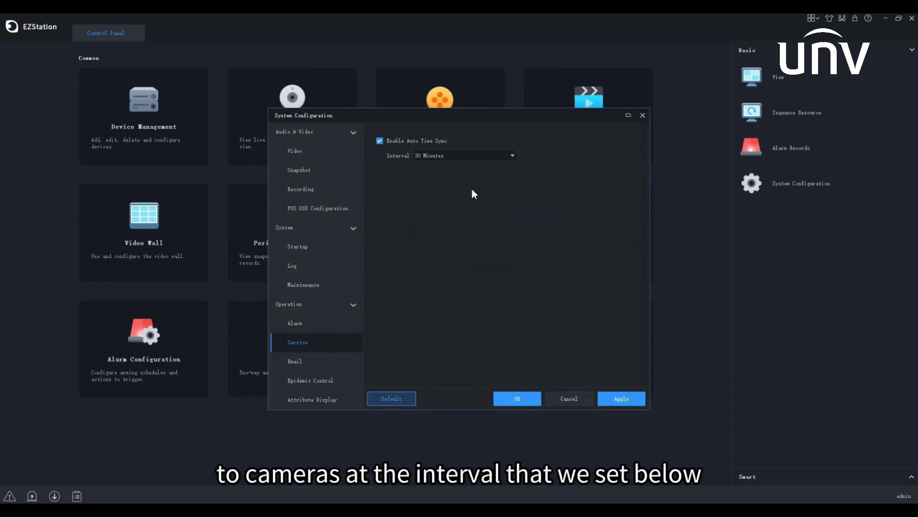
Restore the Email settings to their defaults (encryption Off, port 25).
left_click(342, 361)
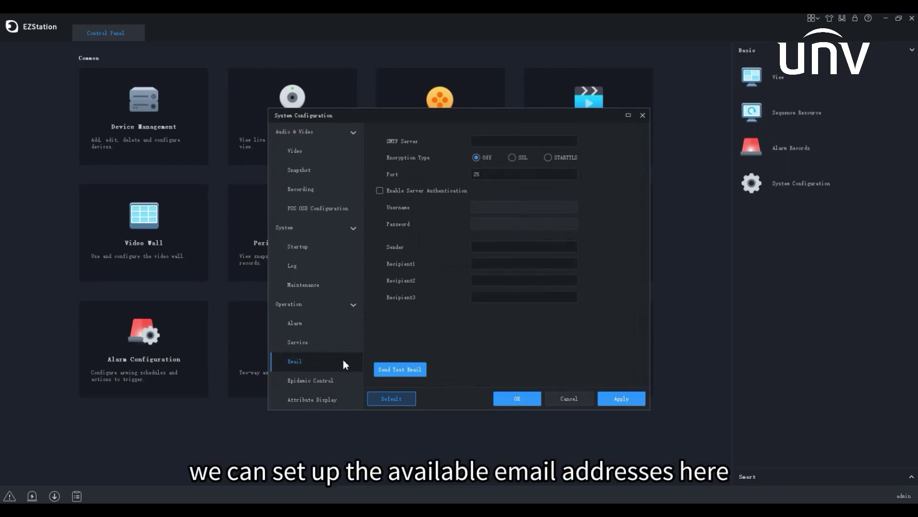
left_click(392, 403)
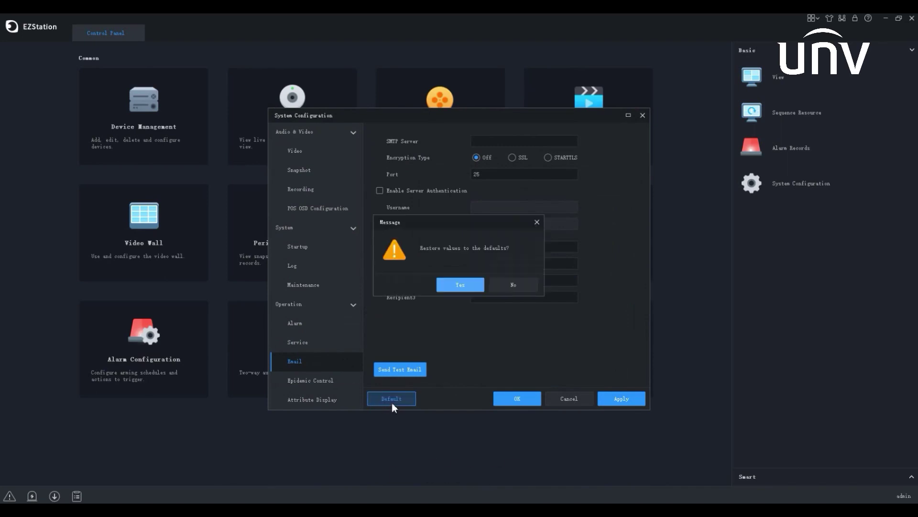
left_click(460, 285)
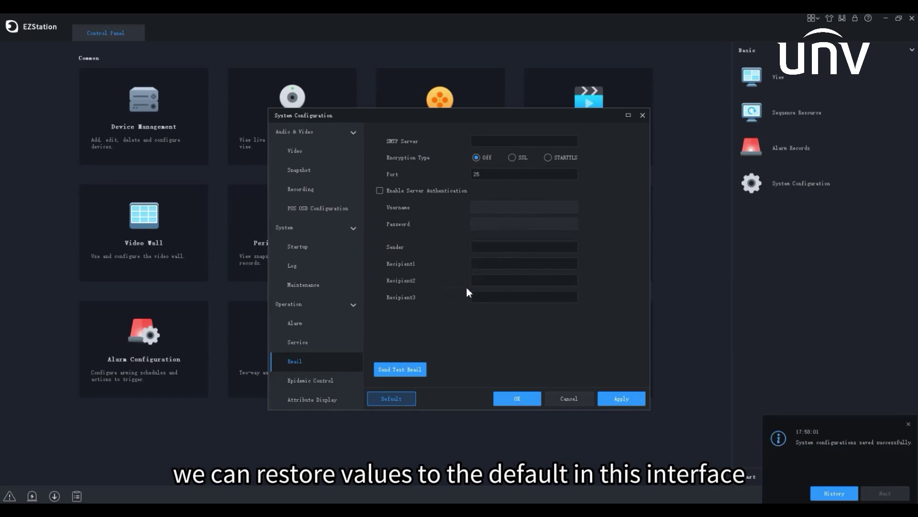